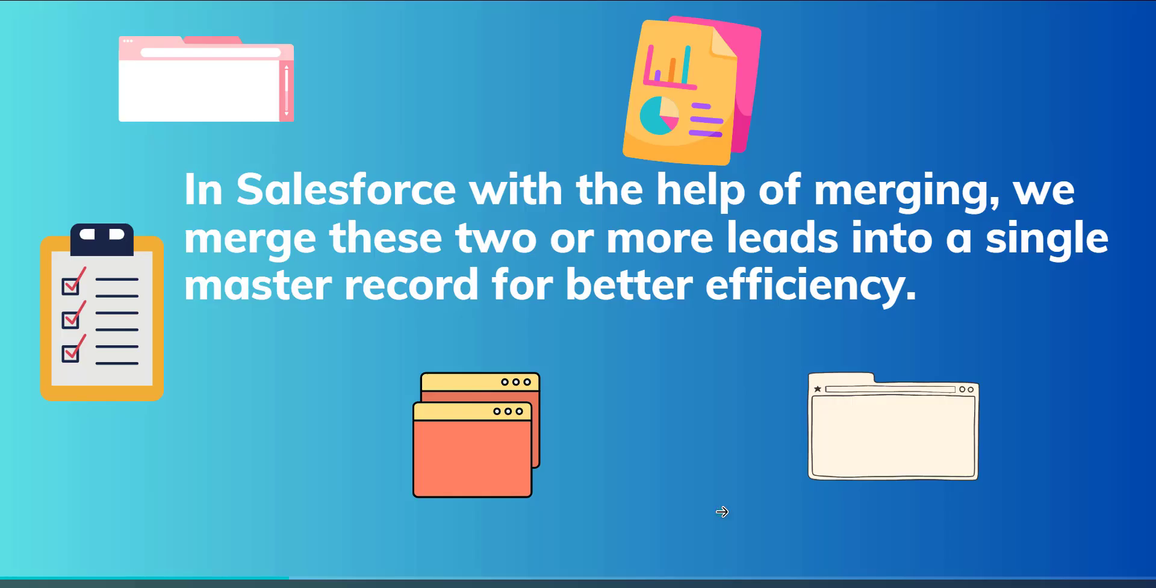
- Launch the Sales app via App Launcher search and show the recently viewed Leads list
click(721, 511)
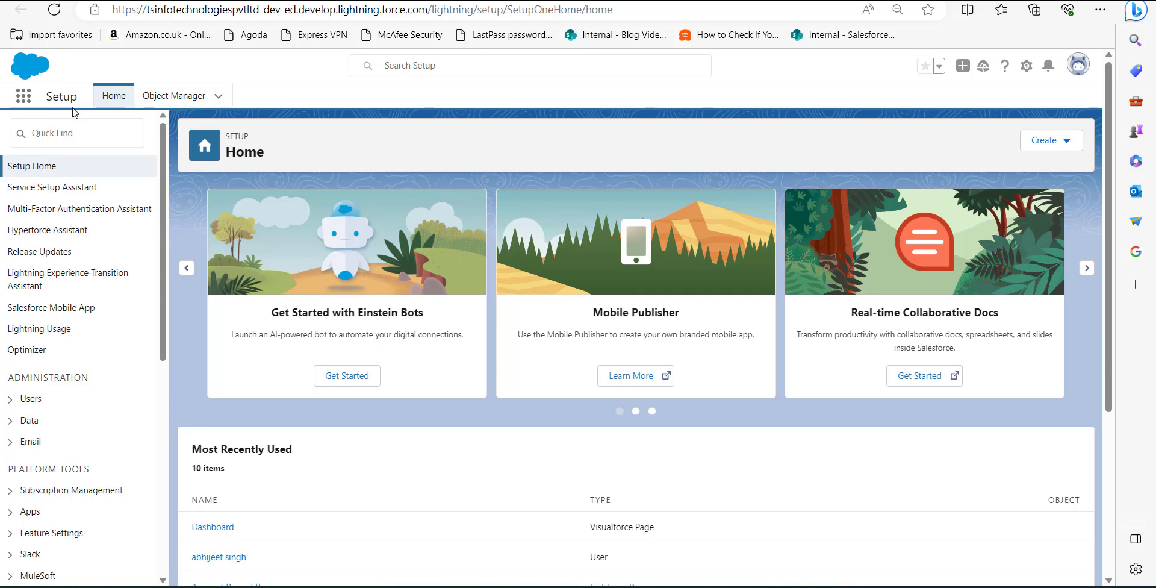
click(24, 96)
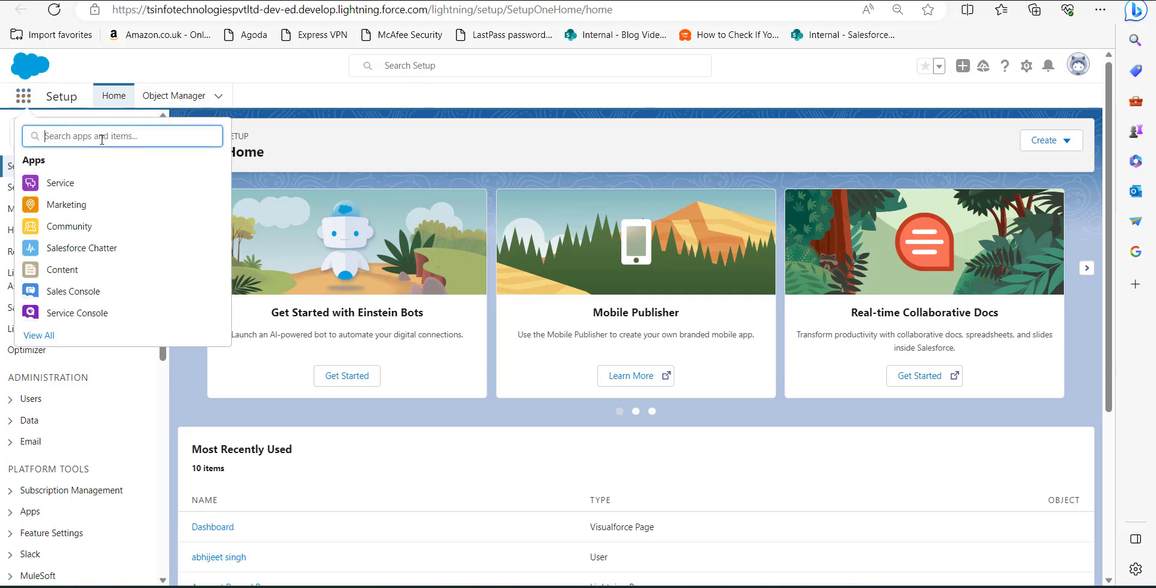
text(sale)
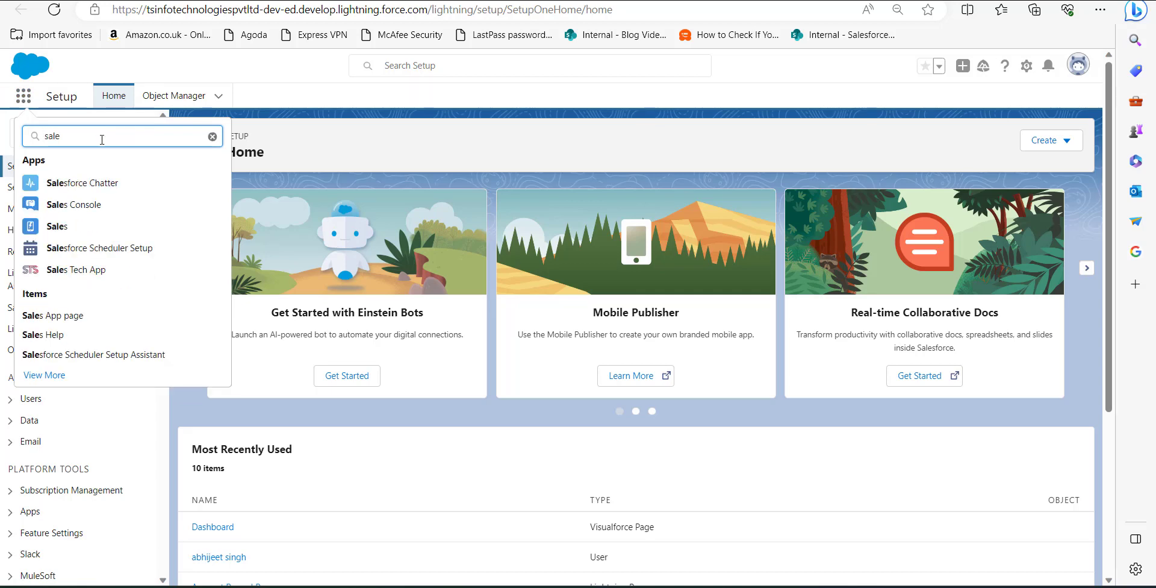
text(s)
click(50, 234)
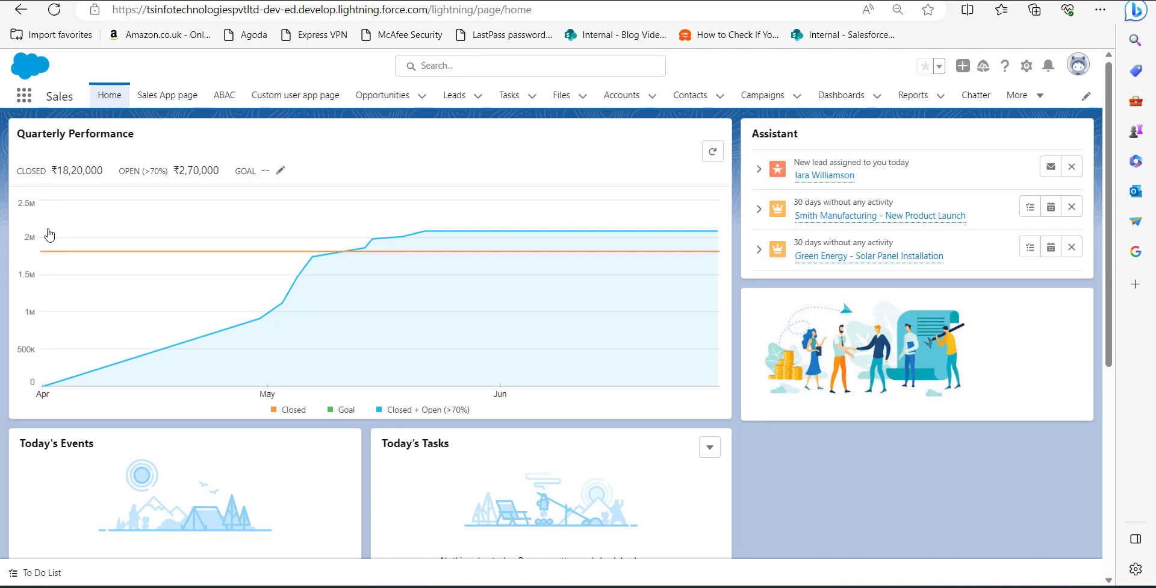
click(454, 95)
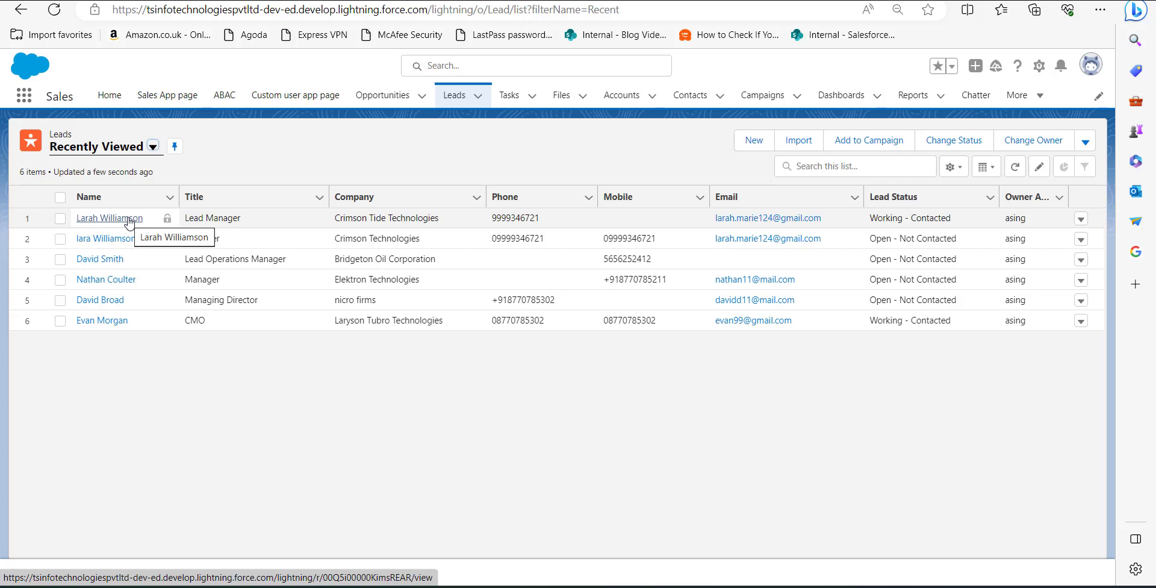
- From the Crimson Tide Technologies lead, select the Crimson Technologies duplicate and continue to field comparison
click(129, 219)
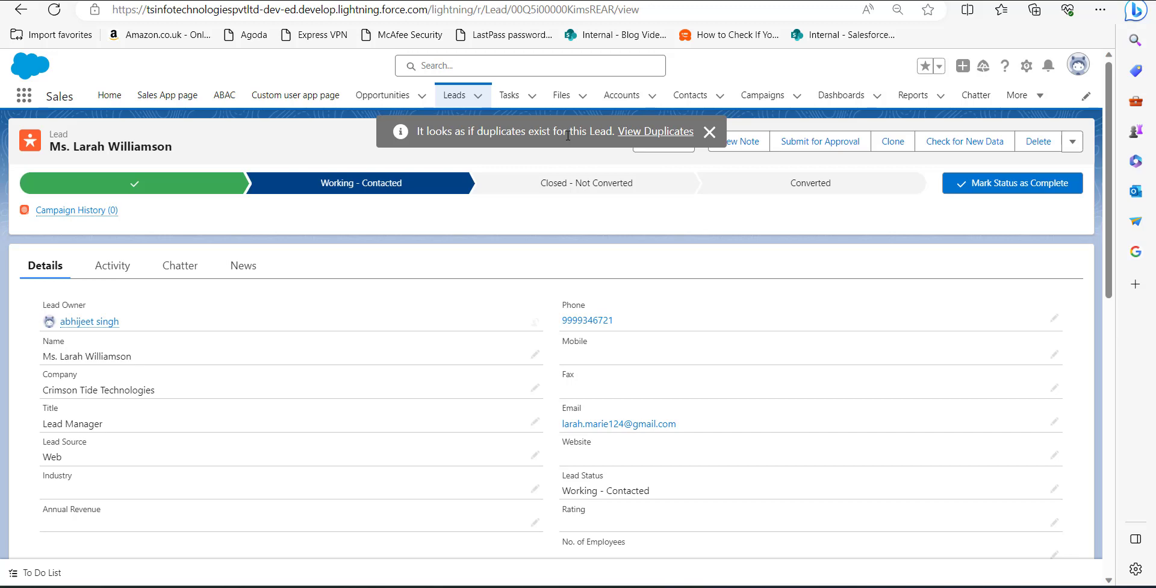
click(654, 134)
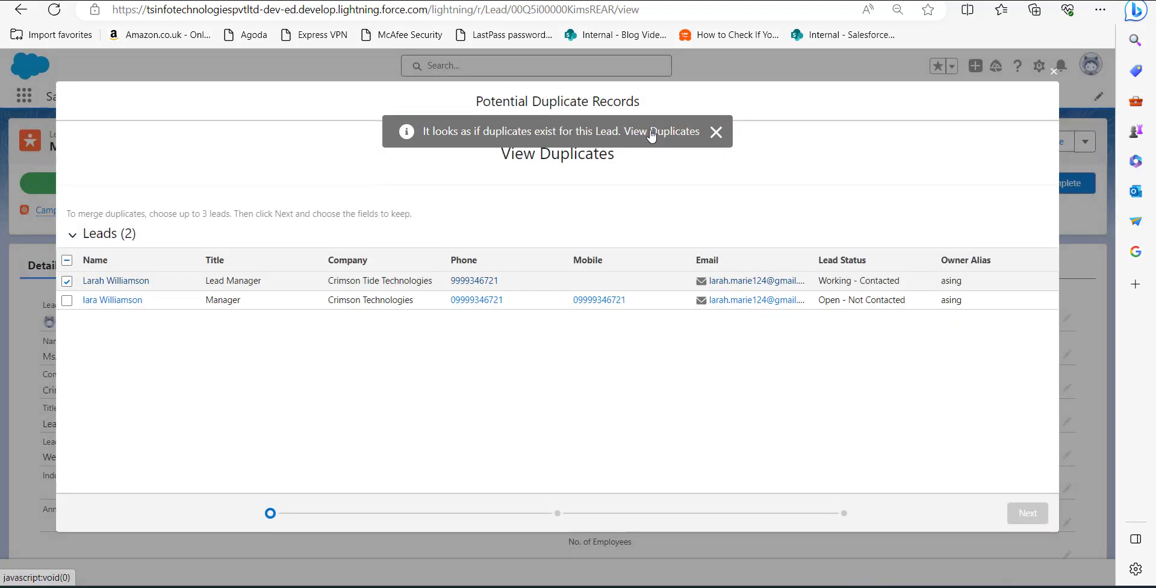
click(67, 300)
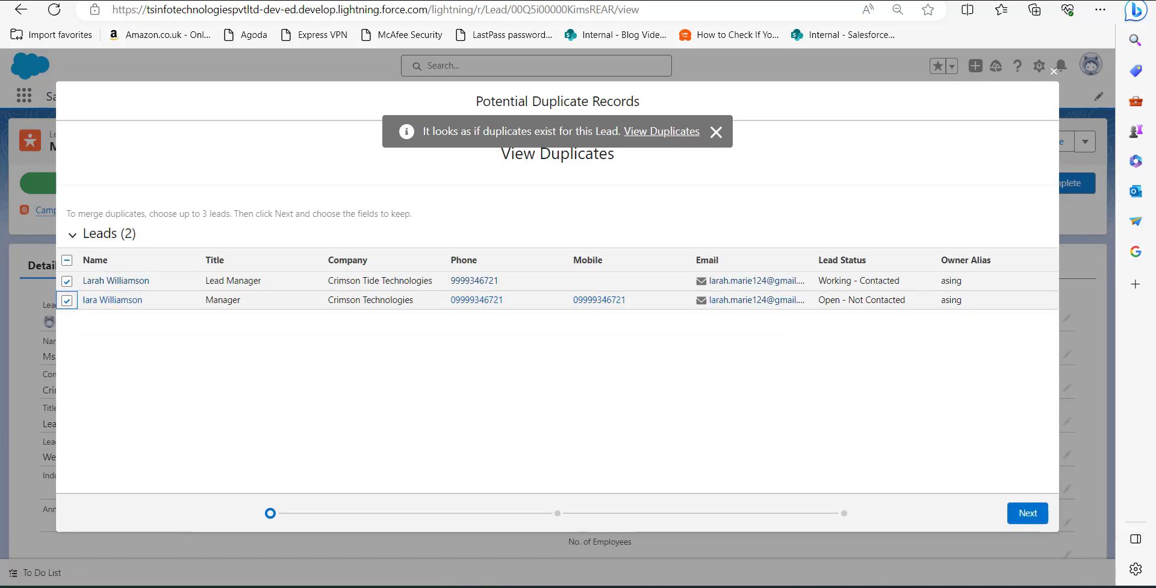
click(1028, 513)
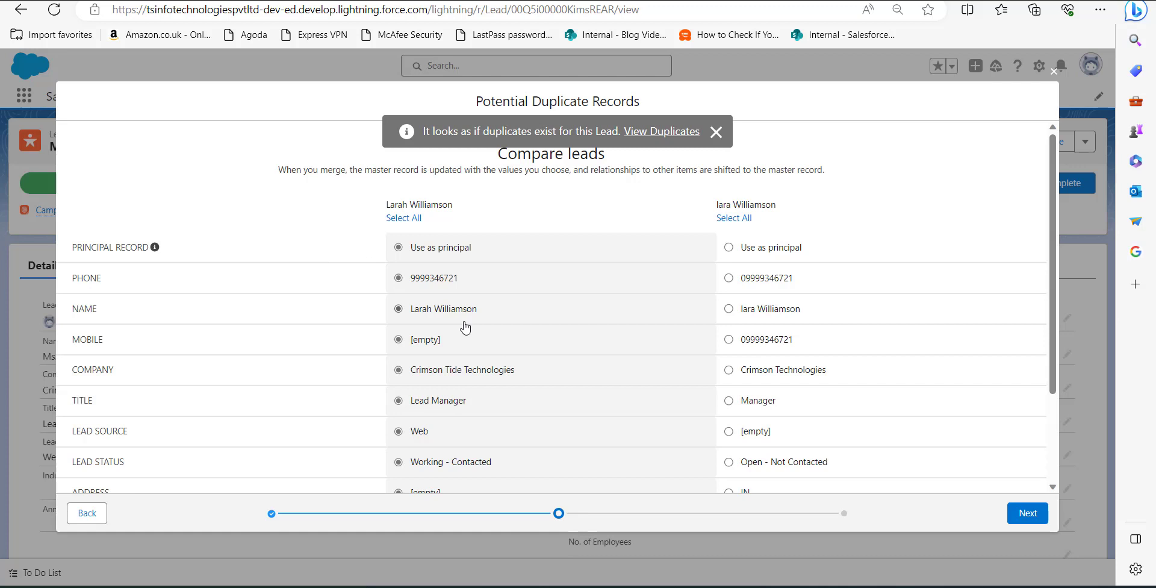
scroll(572, 323, down, 1)
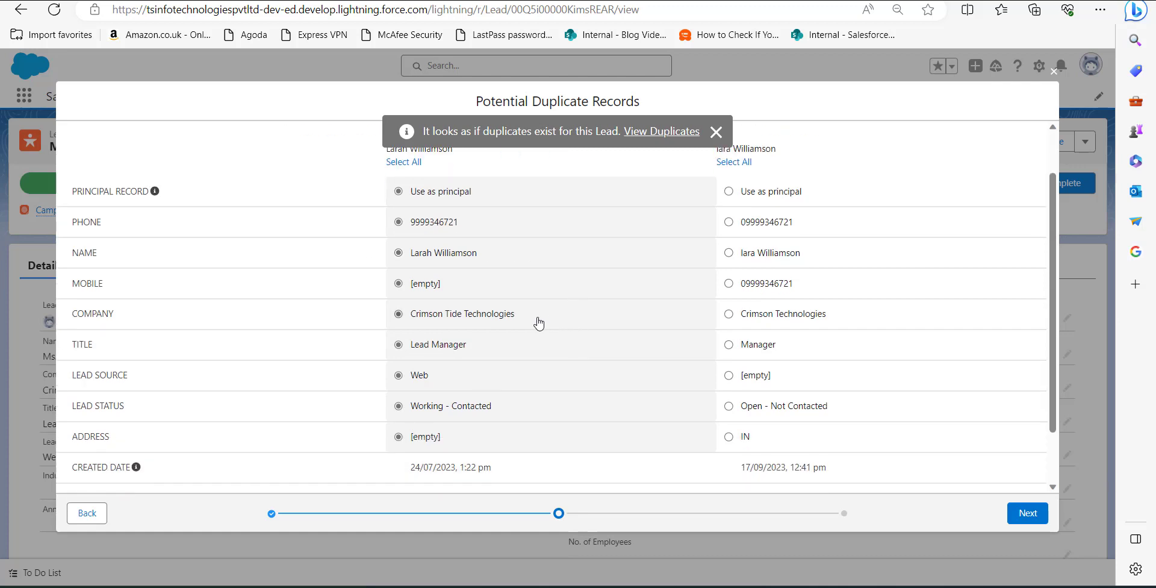
scroll(539, 323, up, 1)
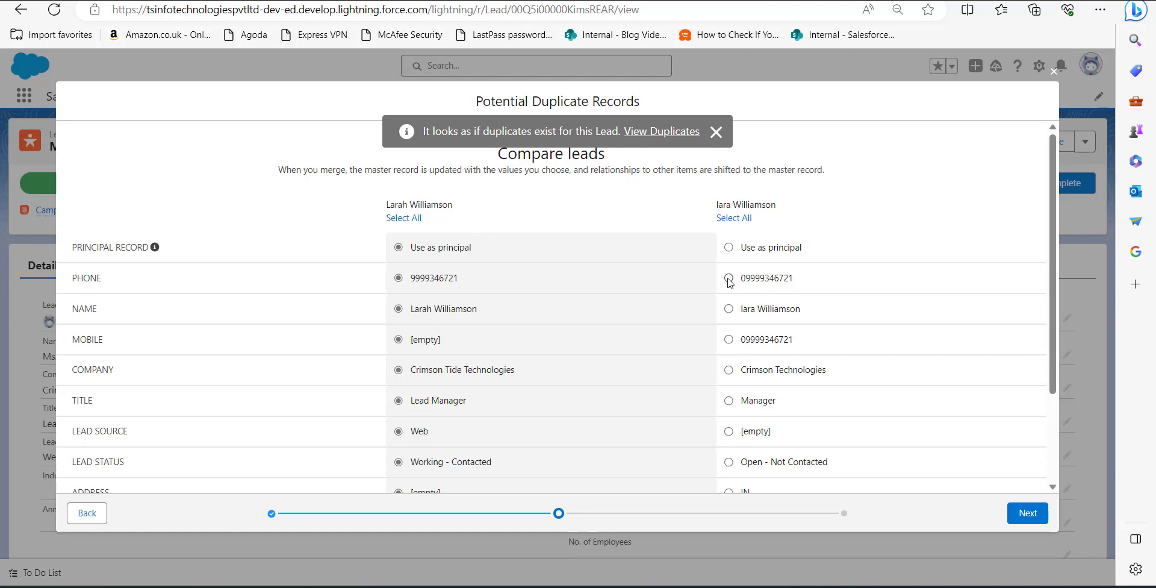
click(728, 278)
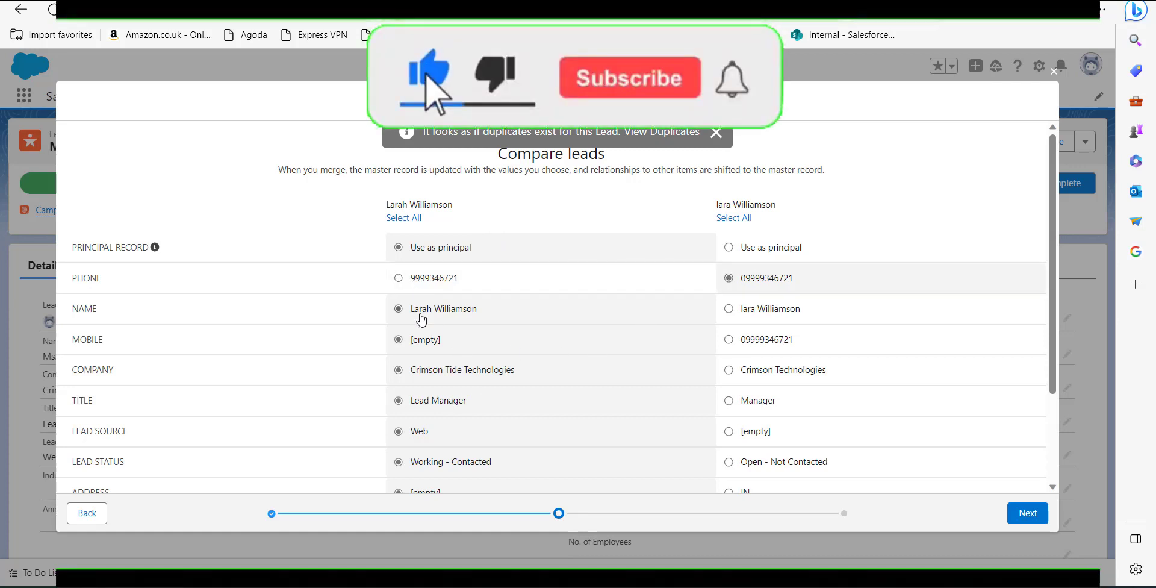
scroll(421, 319, down, 1)
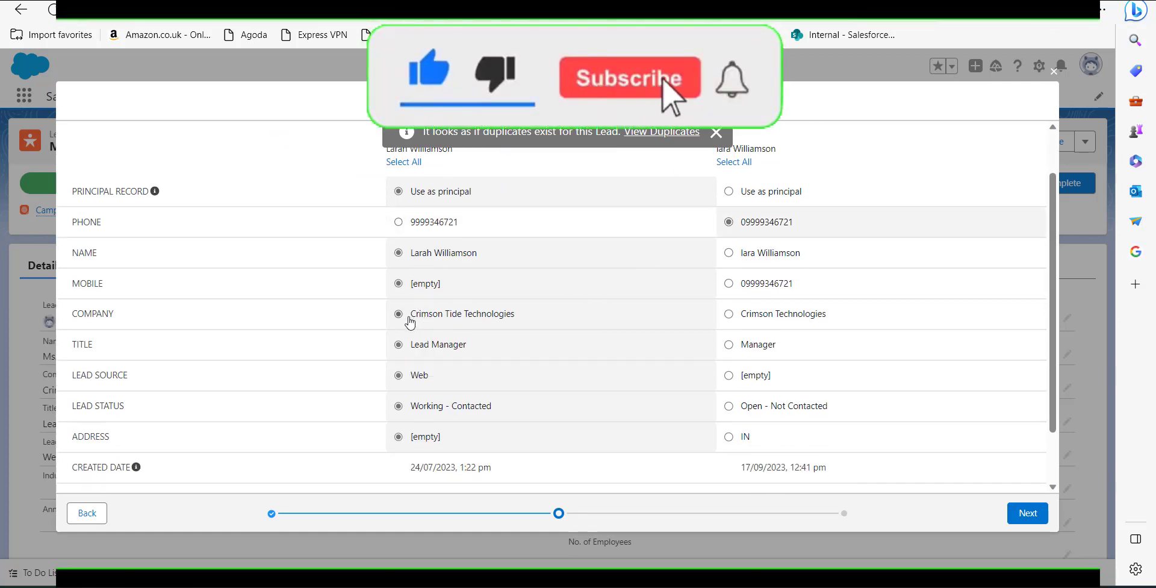
scroll(454, 319, down, 1)
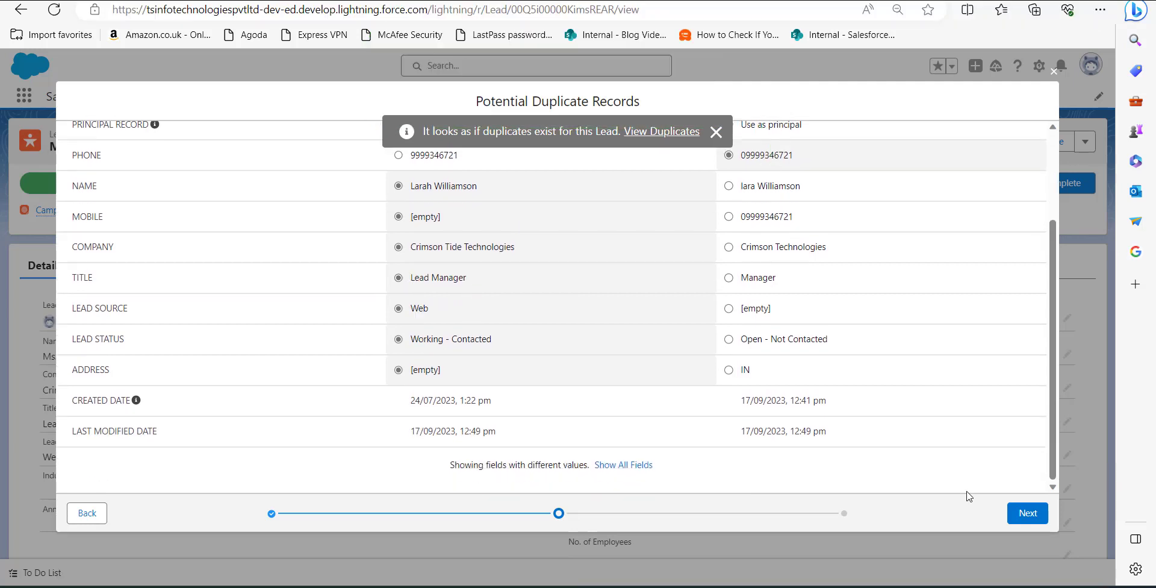
click(1025, 518)
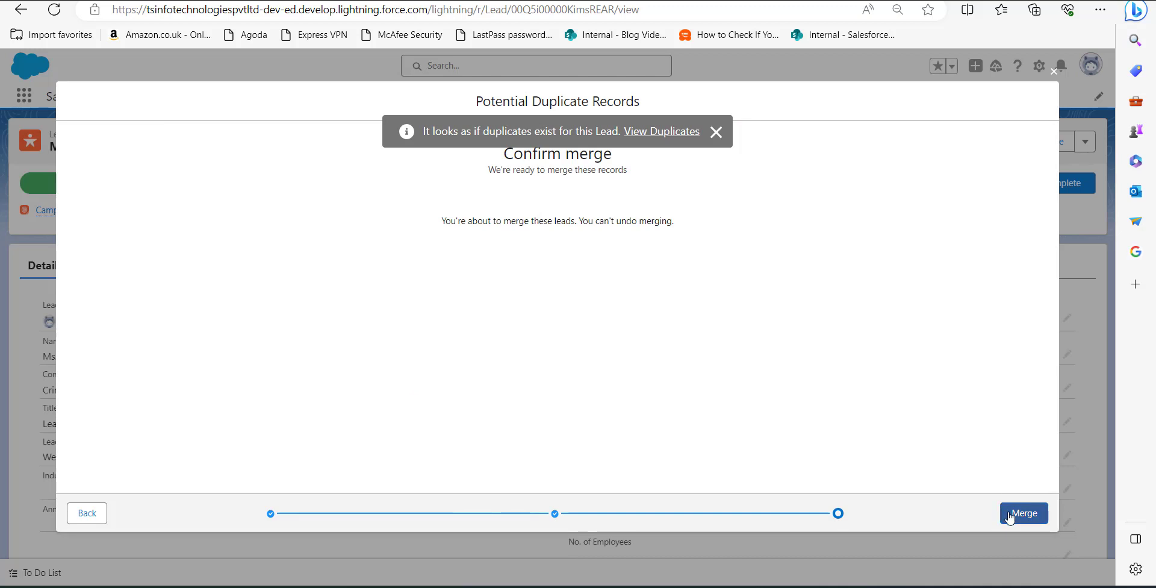
click(1009, 518)
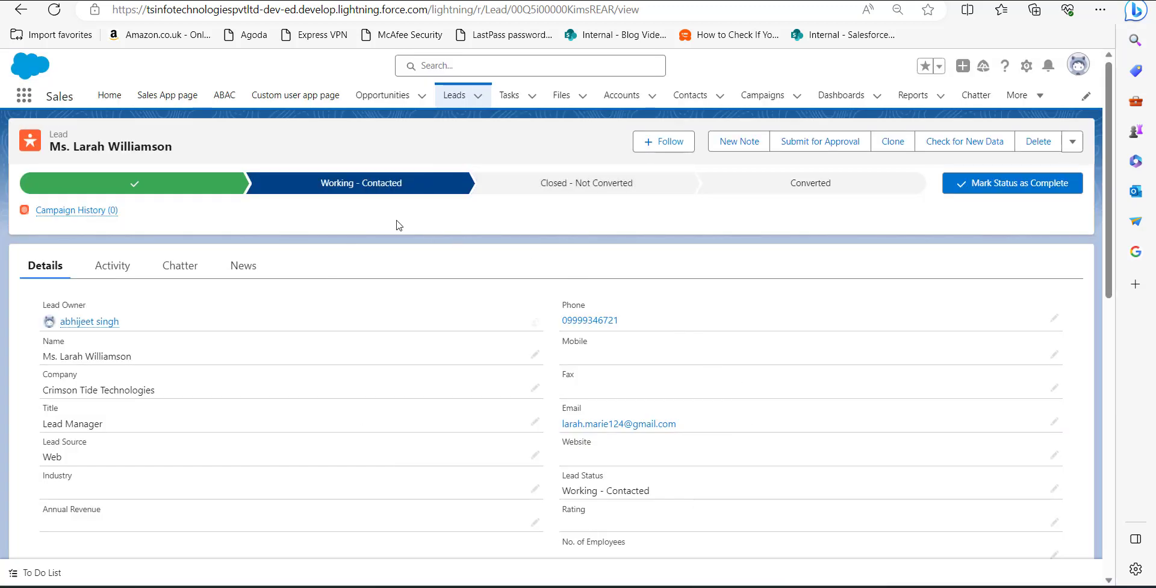
- Check the merged Crimson Tide Technologies lead record, then go back to the Leads list
click(20, 9)
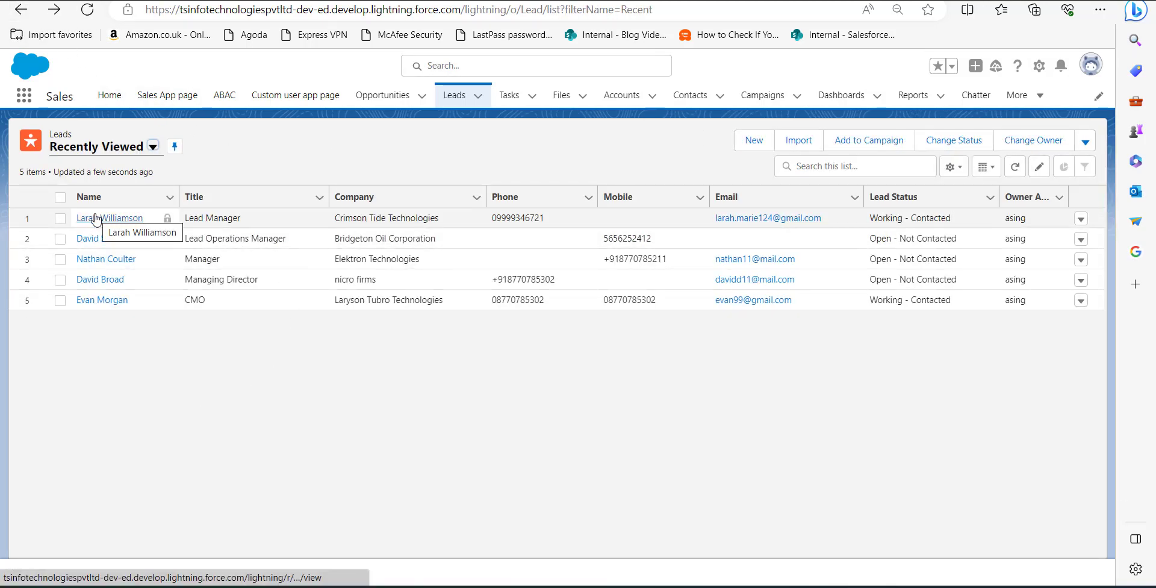
click(95, 220)
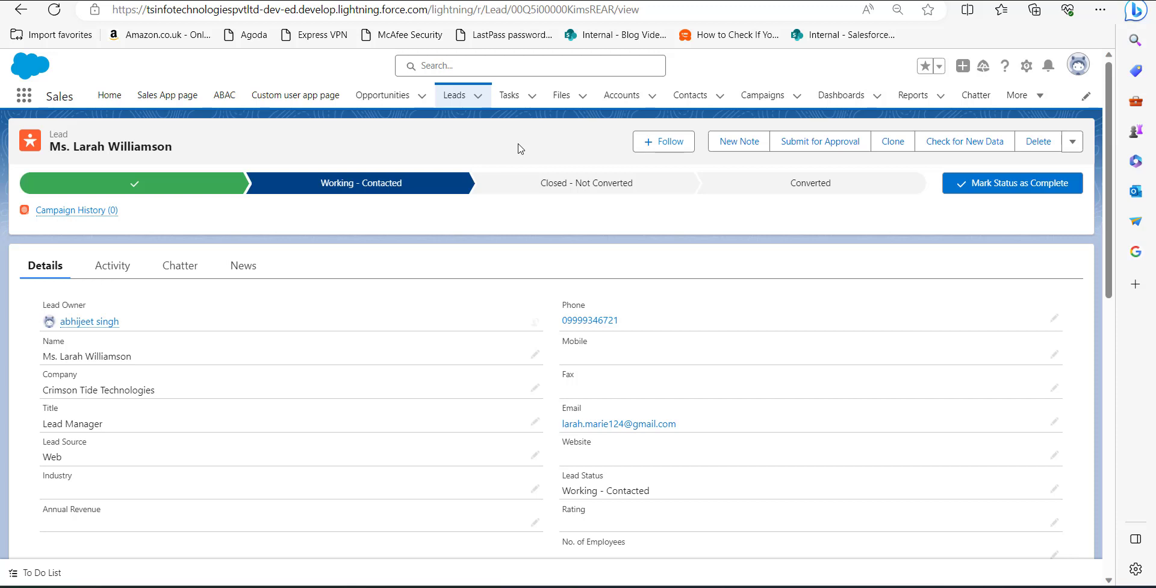
key(alt+Left)
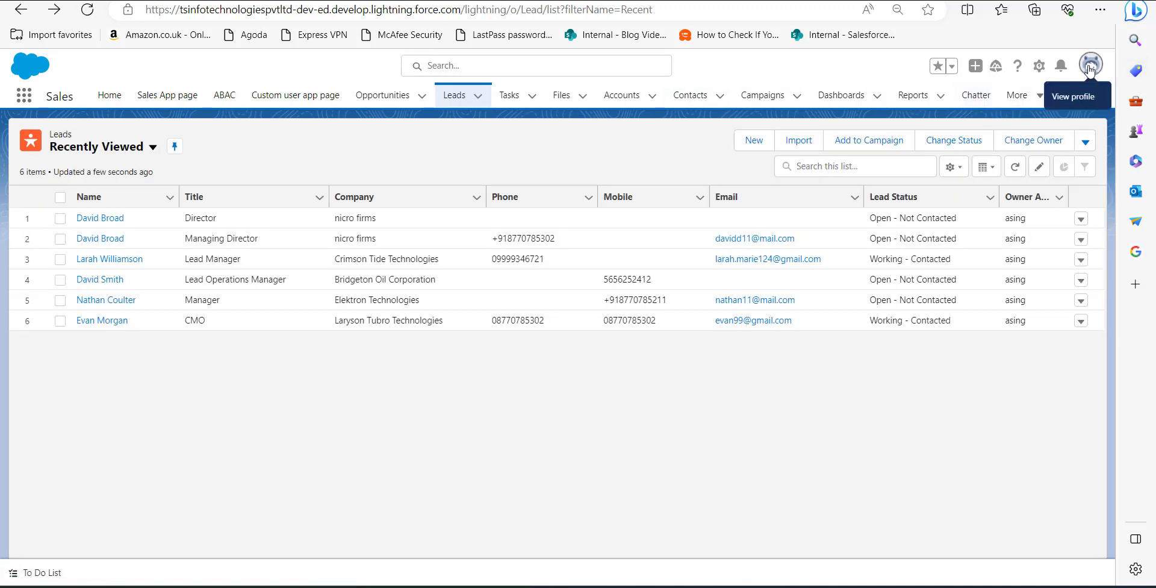
- Switch to Salesforce Classic and open the nicro firms Director lead from the Leads tab
click(1090, 68)
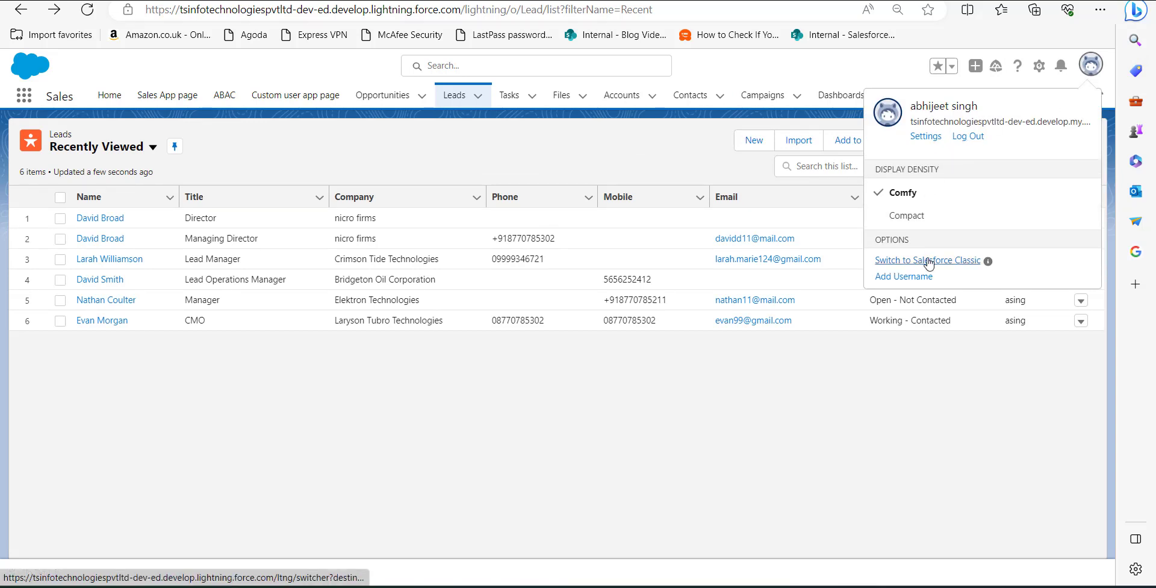
click(929, 262)
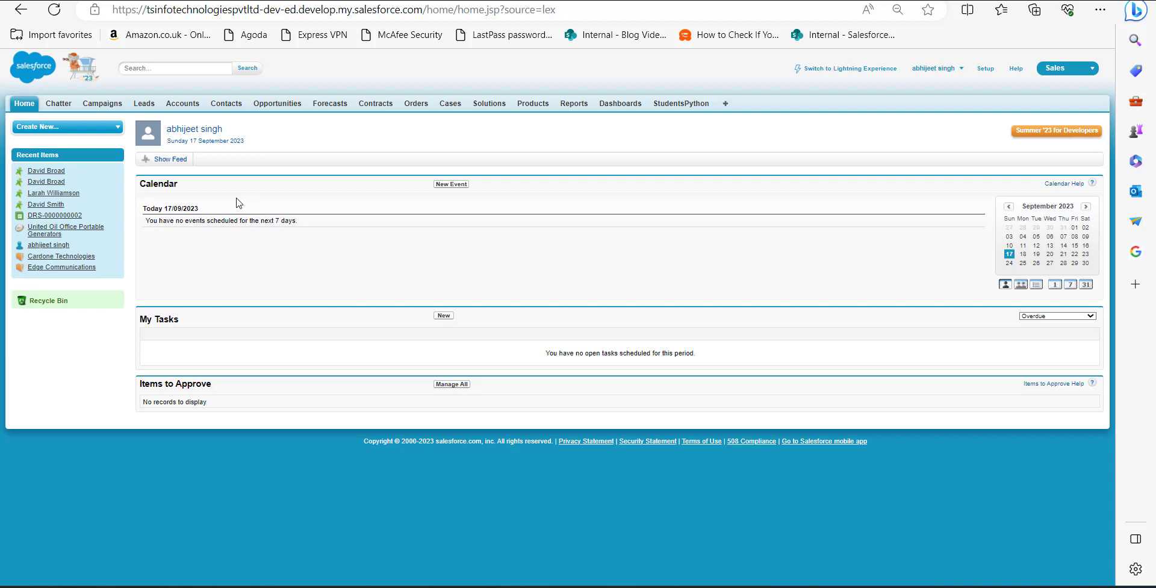
click(144, 103)
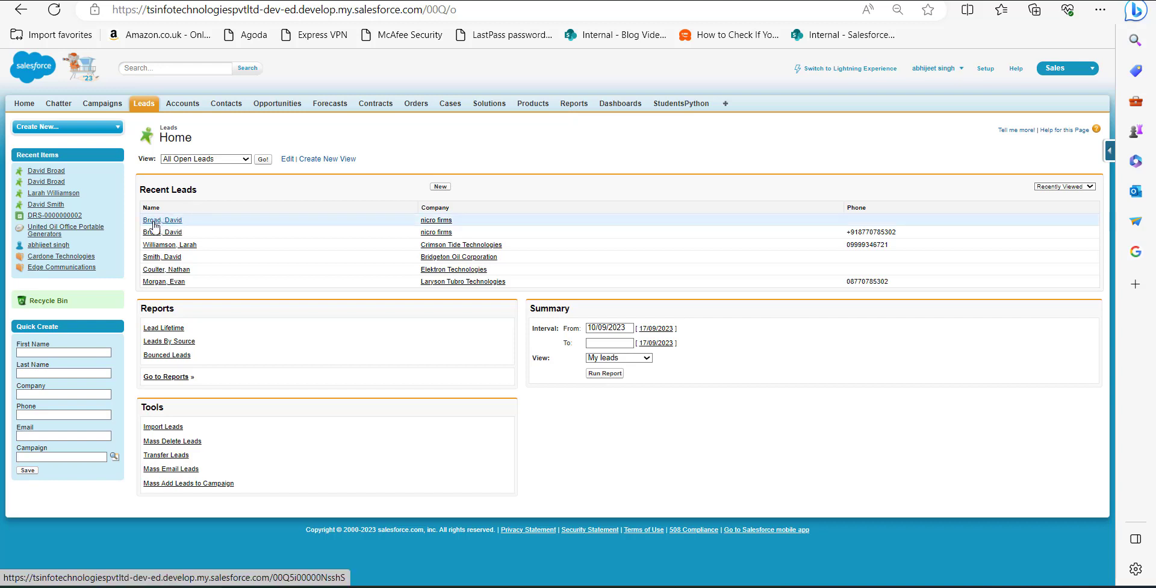
click(154, 221)
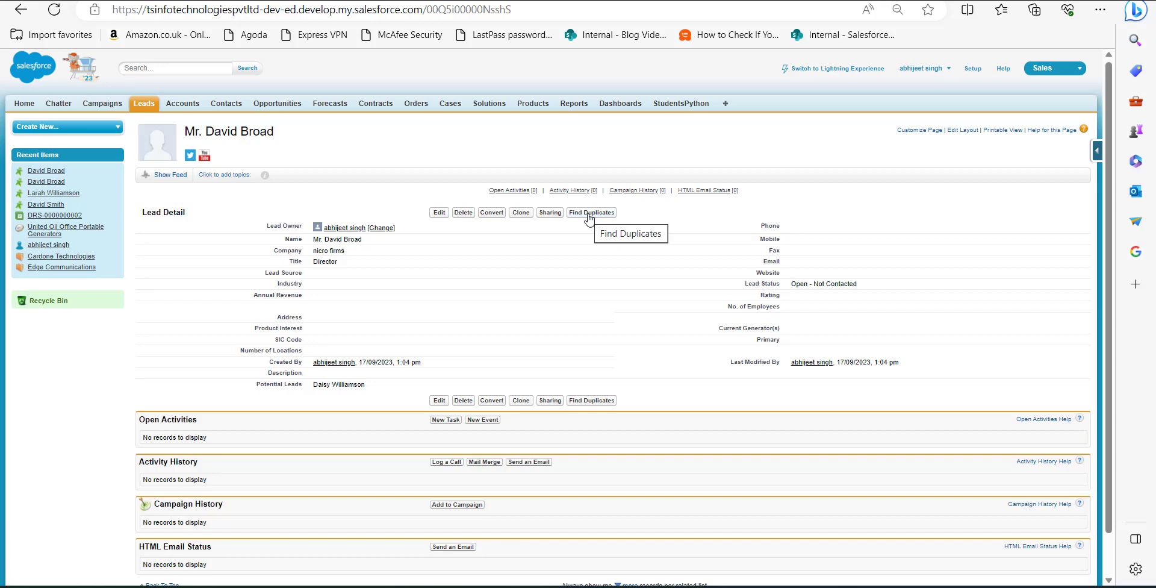
- Find duplicates, select the Director and Managing Director nicro firms leads, and start merging them
click(589, 214)
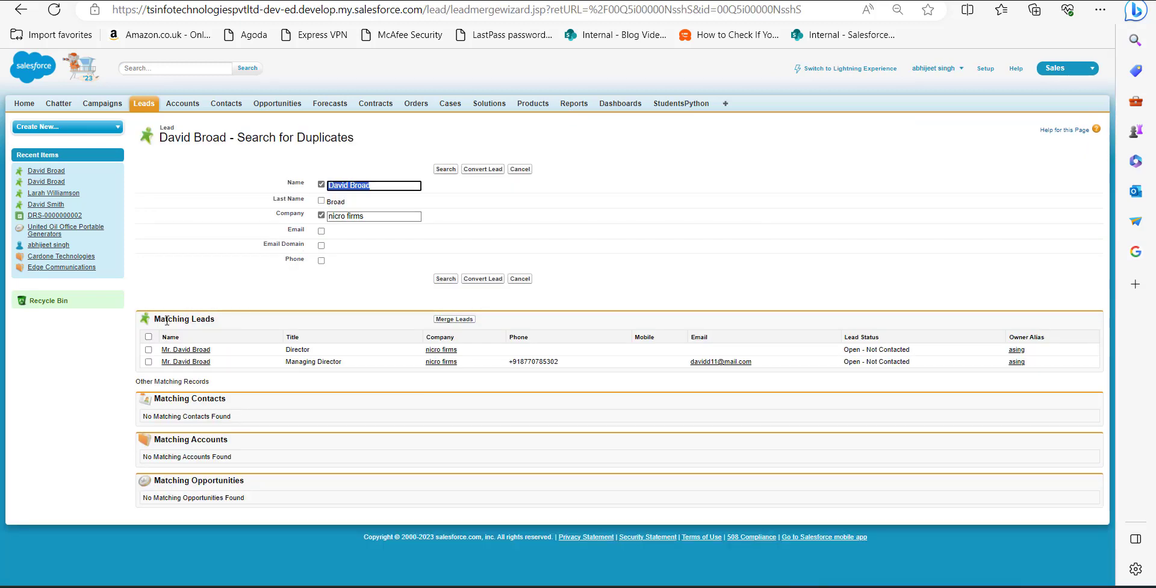
click(149, 351)
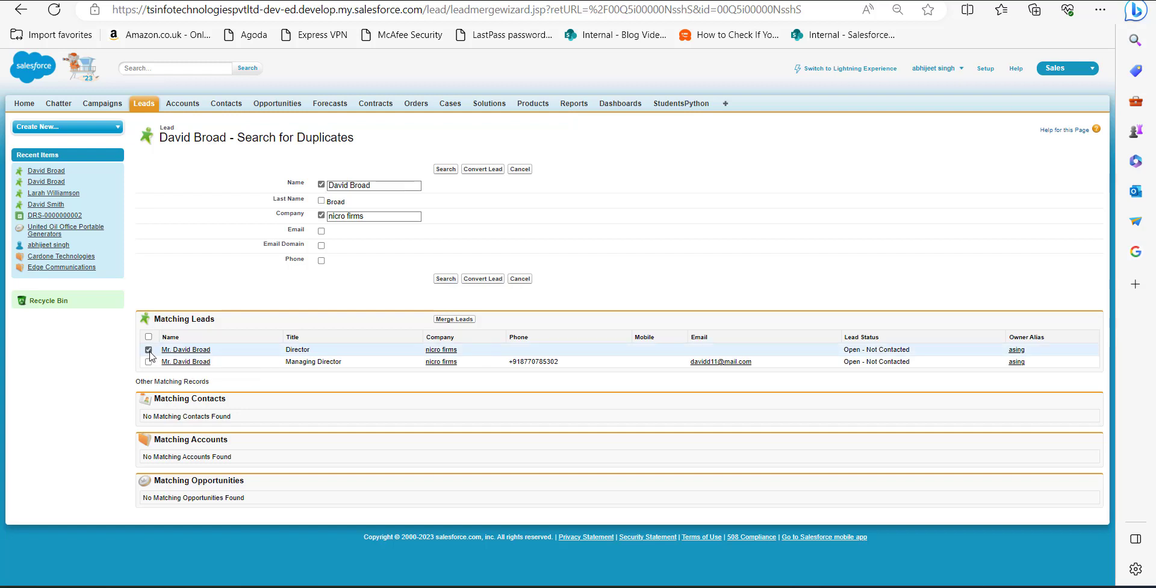
click(148, 362)
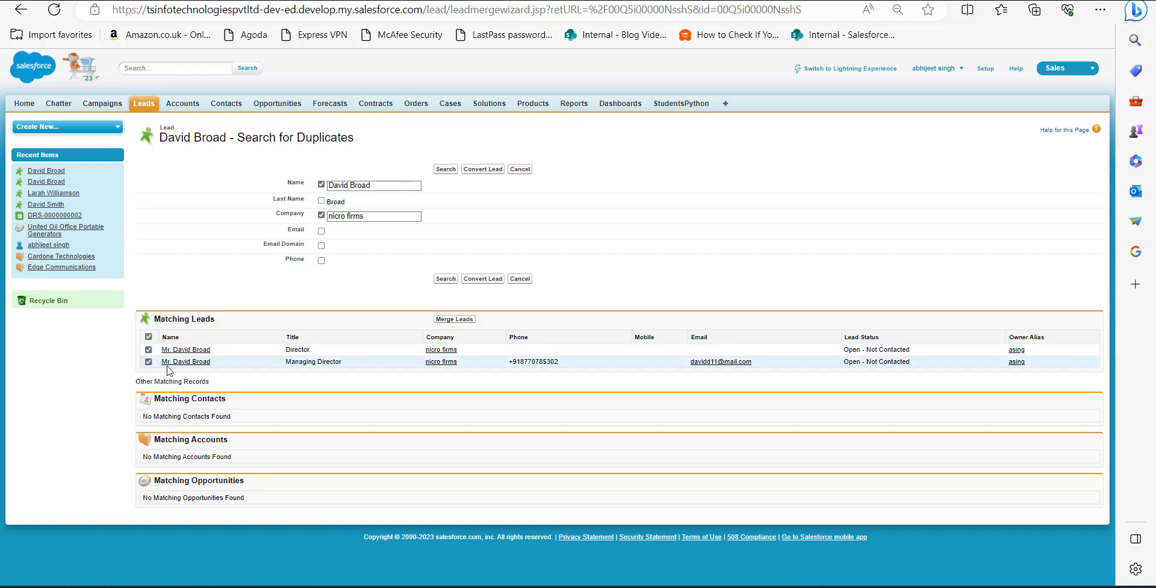
click(464, 320)
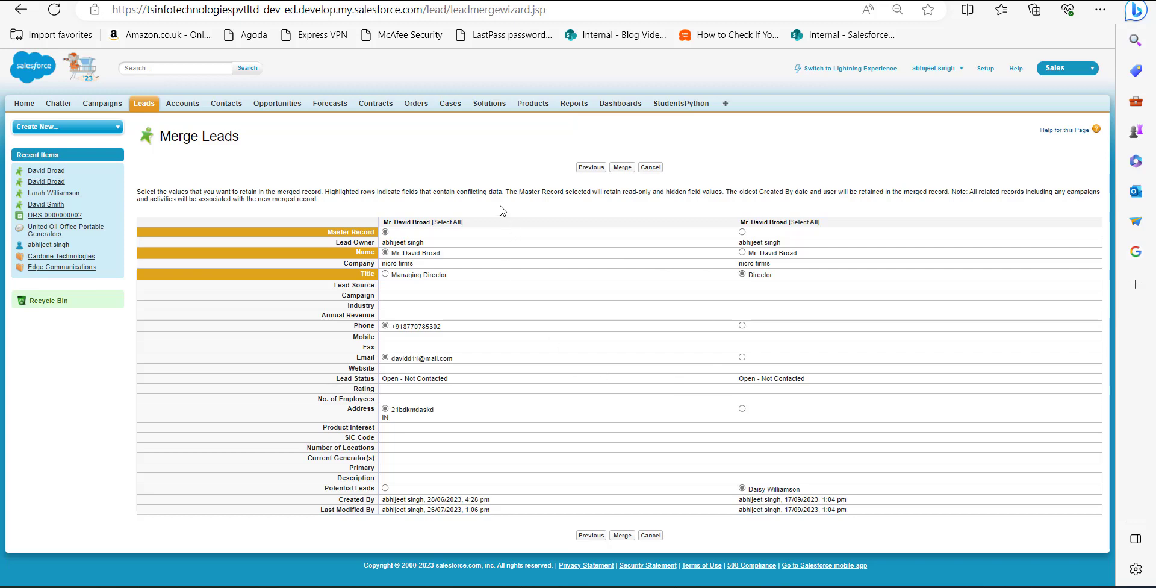
- Merge the two nicro firms leads with the chosen values and confirm the irreversible merge
click(623, 536)
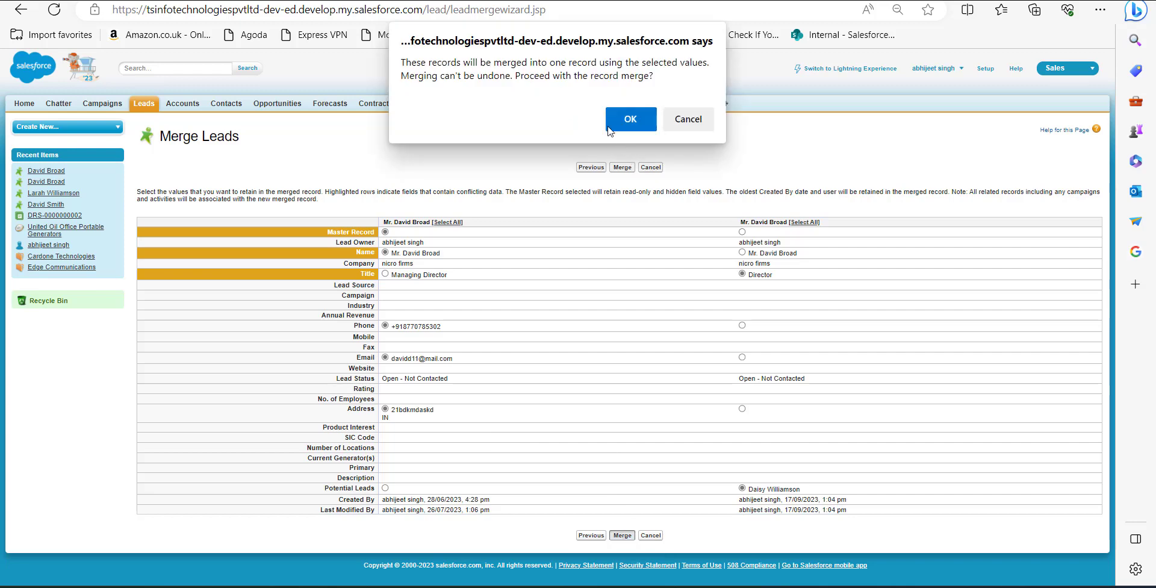
click(634, 123)
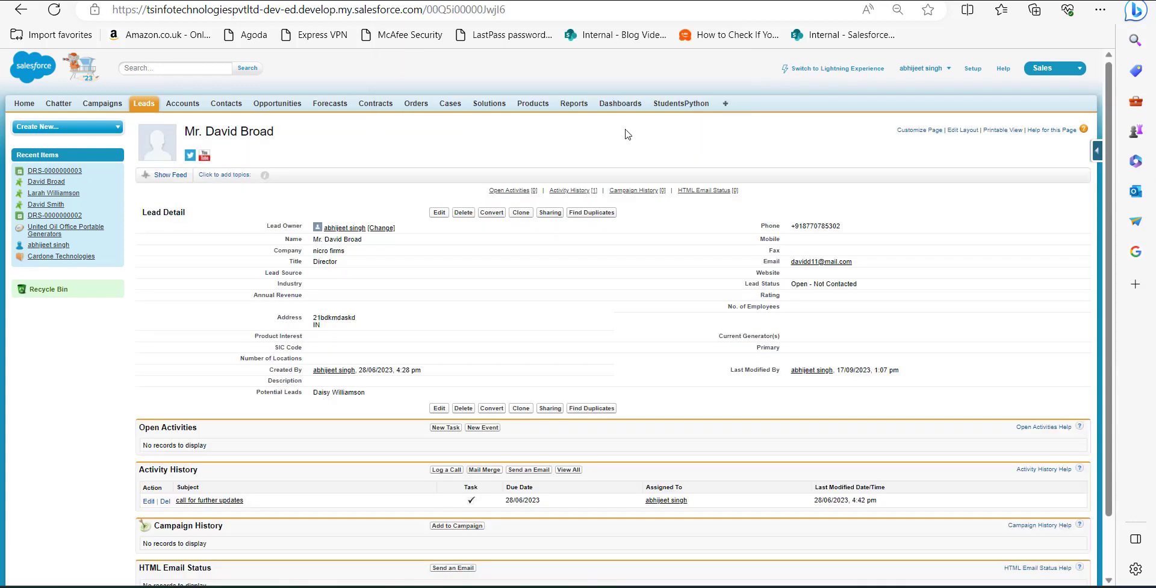